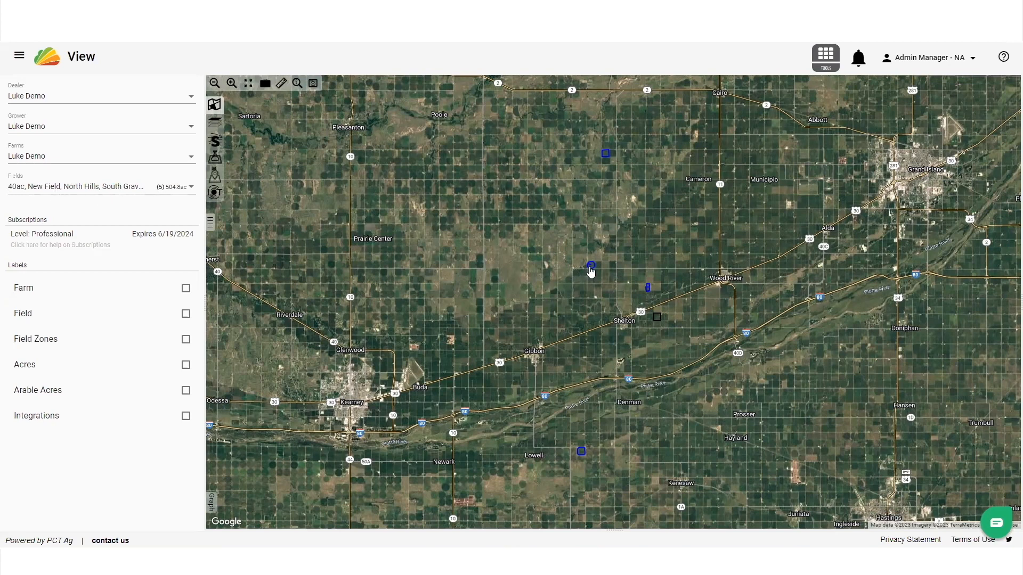
Open the Formula Rx tool for the mapped fields and set the resample cell size to 45 ft
left_click(590, 268)
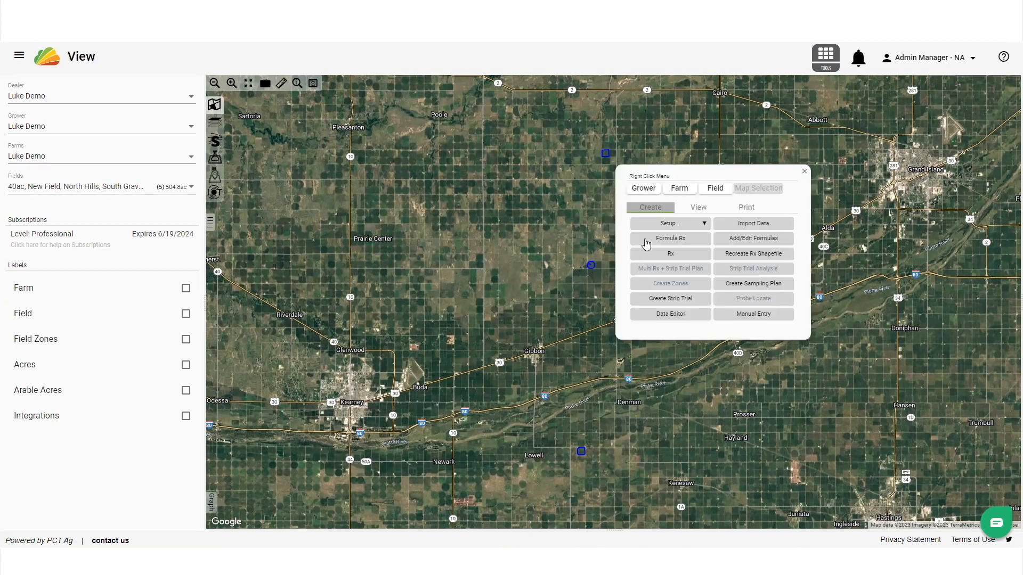
left_click(644, 239)
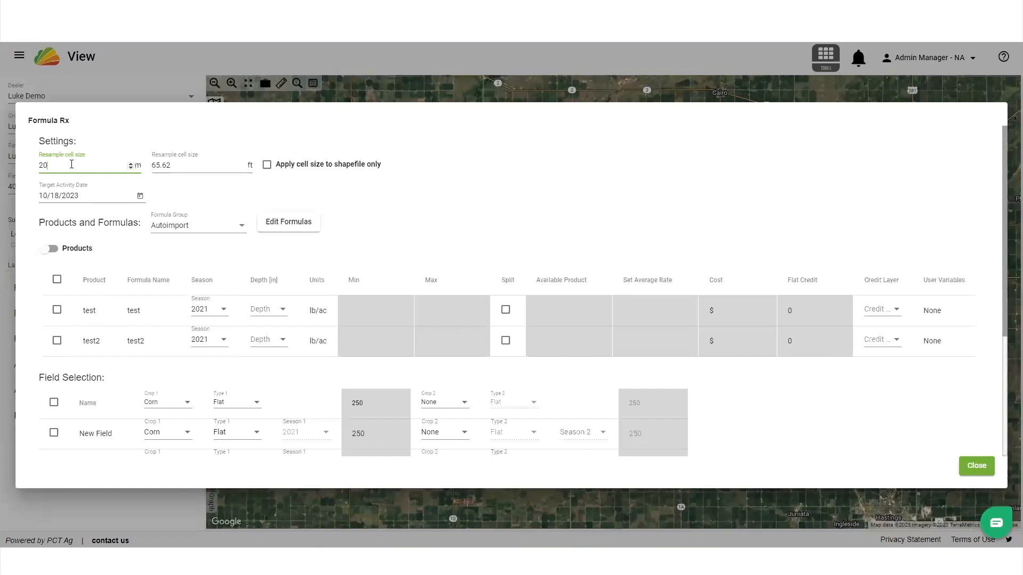
key("BackSpace")
left_click(245, 189)
left_click(202, 166)
key("BackSpace")
key("BackSpace")
key("BackSpace")
key("BackSpace")
key("BackSpace")
key("BackSpace")
type("45")
left_click(355, 183)
Switch the formula group to Demo and bring up its list of formulas
left_click(222, 232)
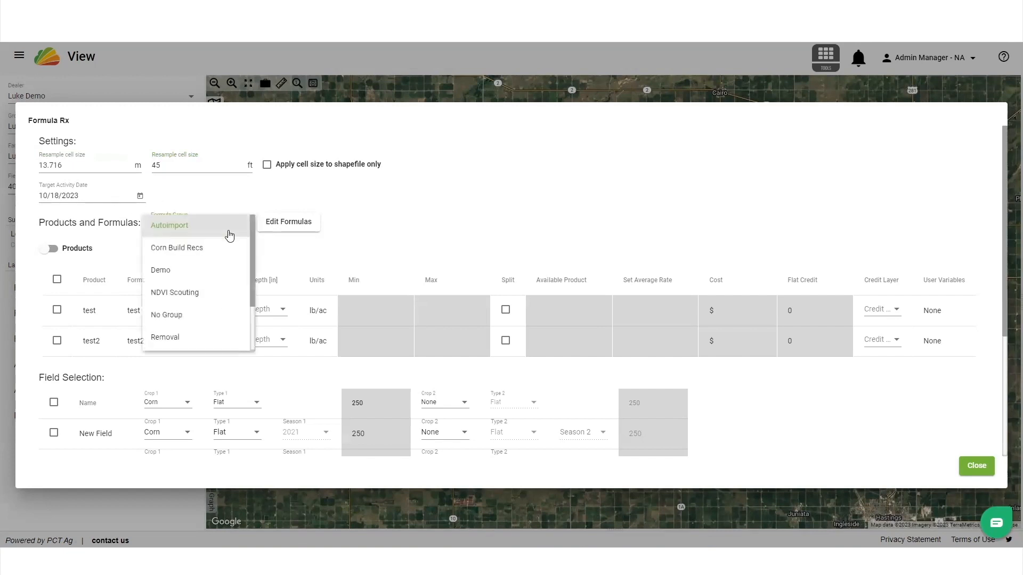
left_click(204, 276)
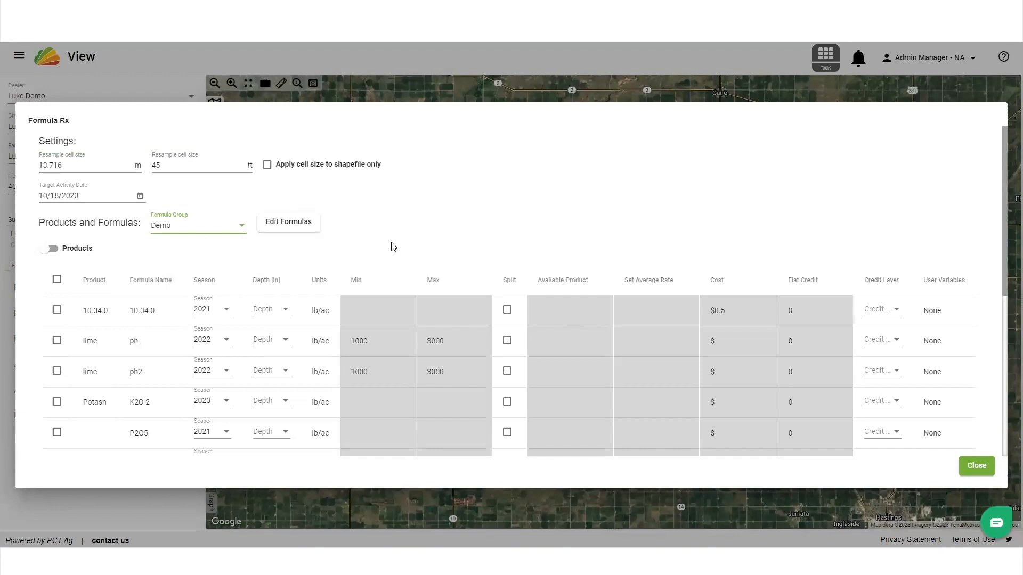
scroll(423, 234, "down", 1)
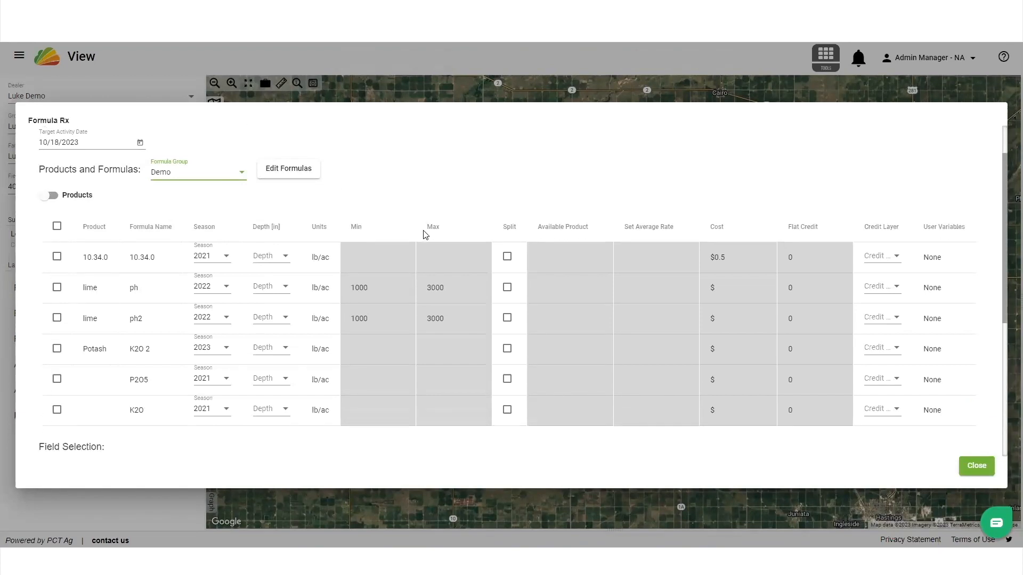
scroll(423, 234, "down", 1)
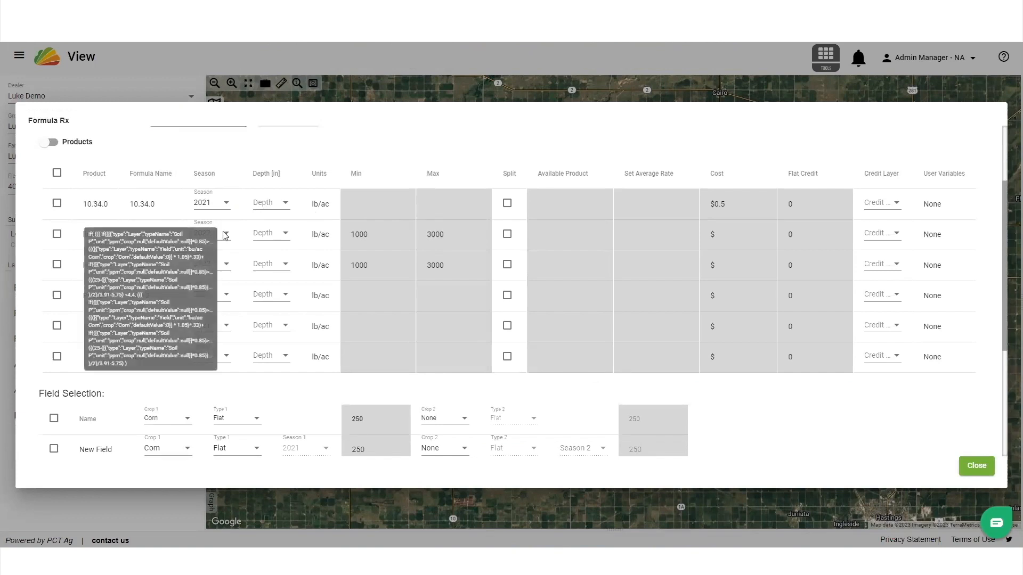
Set the seasons of the lime ph formula to 2021, 2019 and 2018, removing 2022
left_click(226, 235)
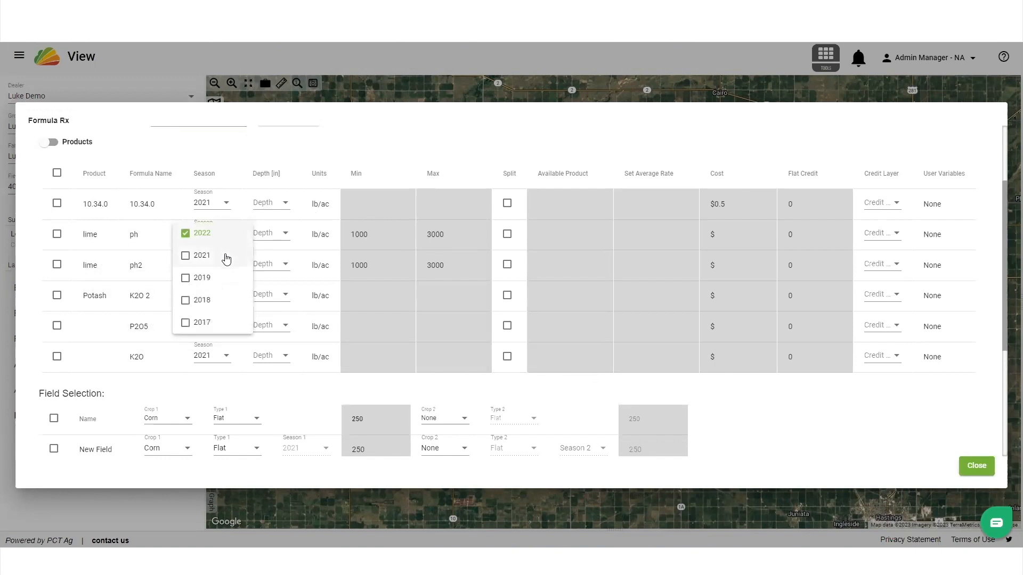
left_click(226, 257)
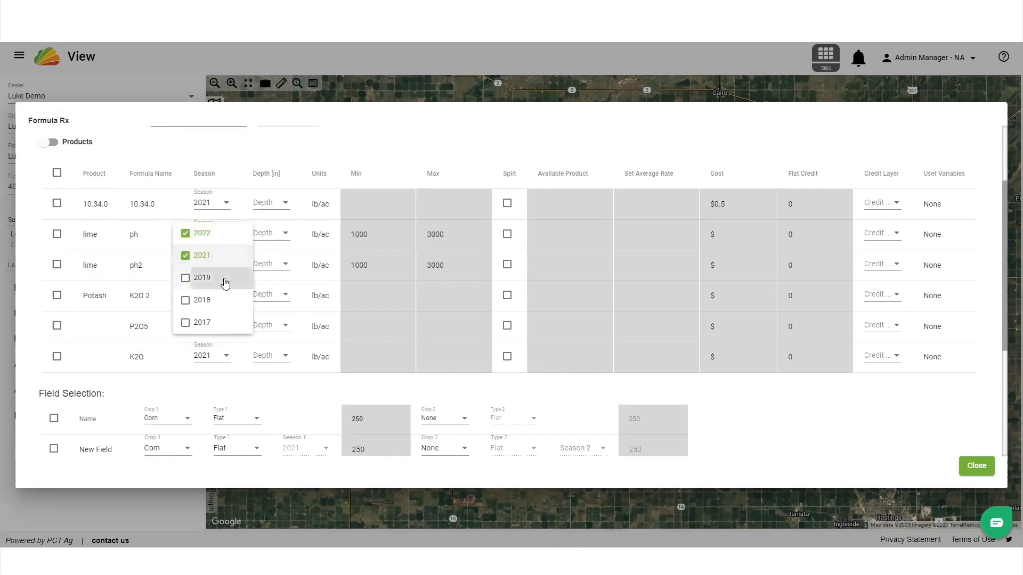
left_click(224, 278)
left_click(217, 233)
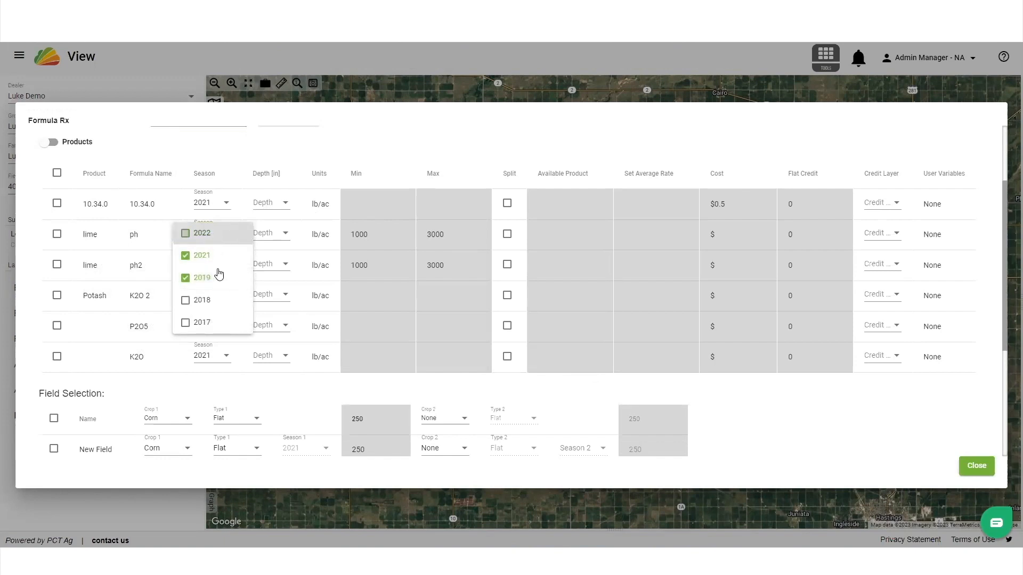
left_click(222, 301)
left_click(267, 151)
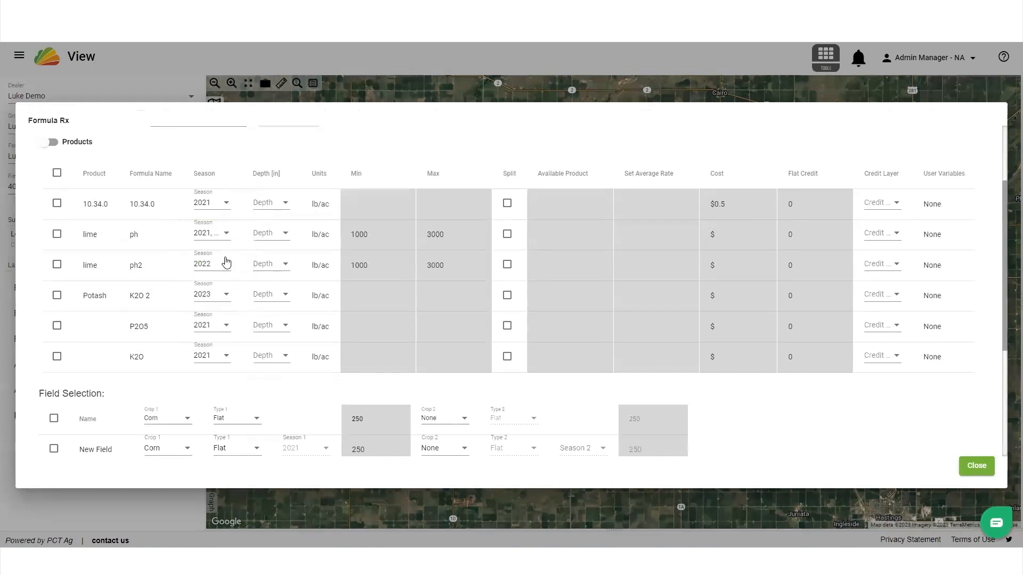
Look through the depth and credit layer options of the lime ph formula, choosing None as the credit layer
left_click(268, 236)
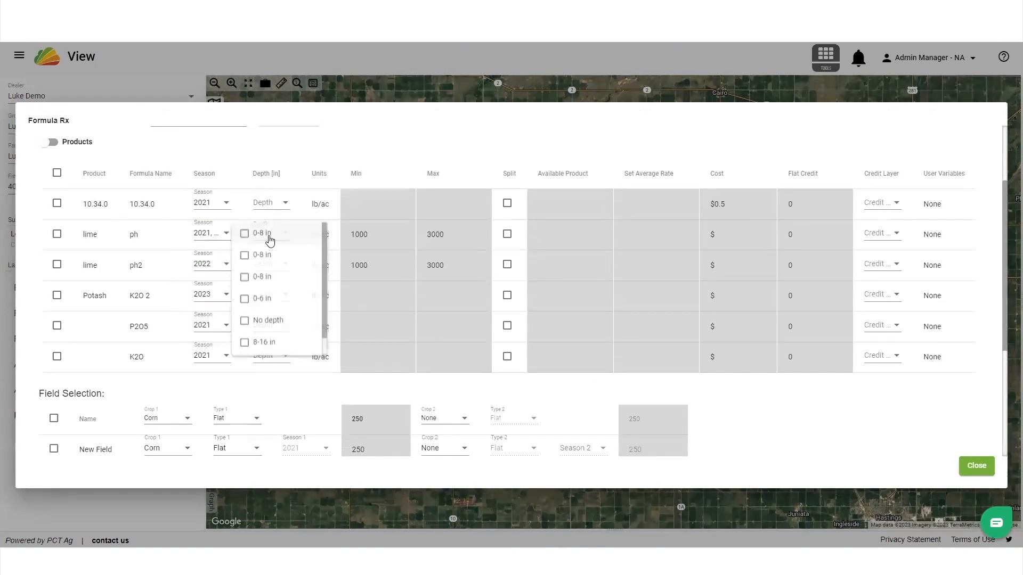
left_click(281, 156)
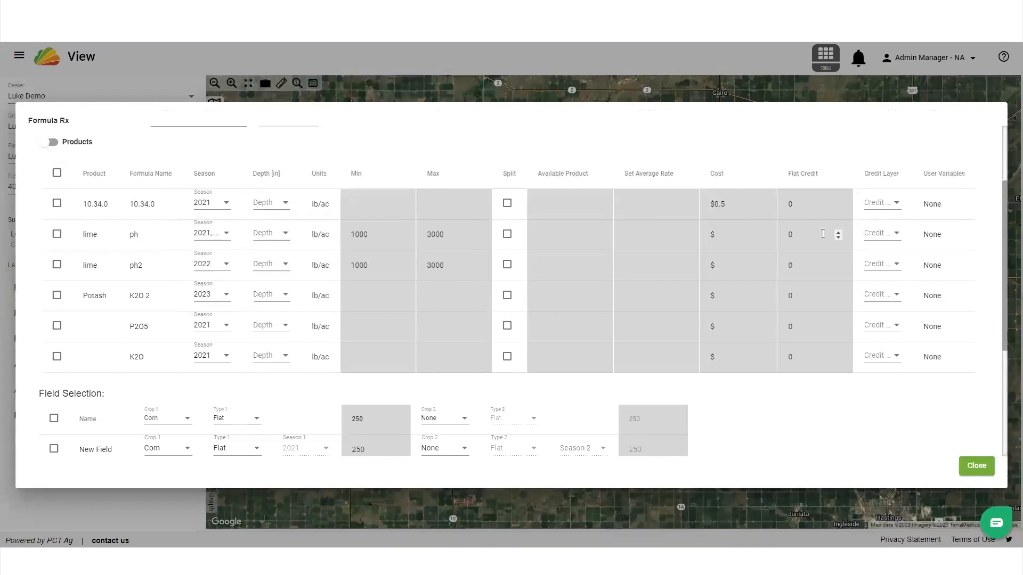
left_click(882, 233)
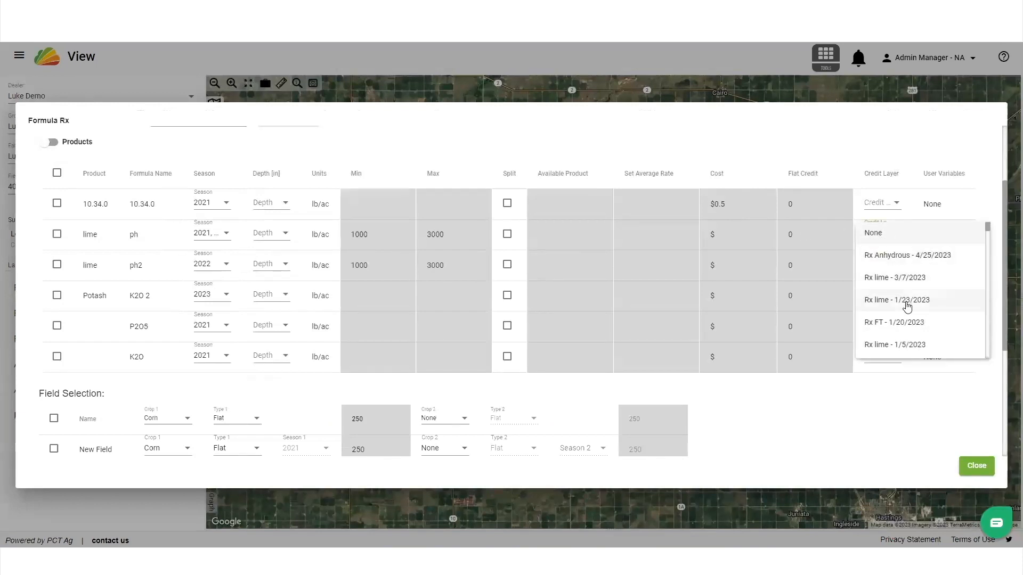
left_click(893, 234)
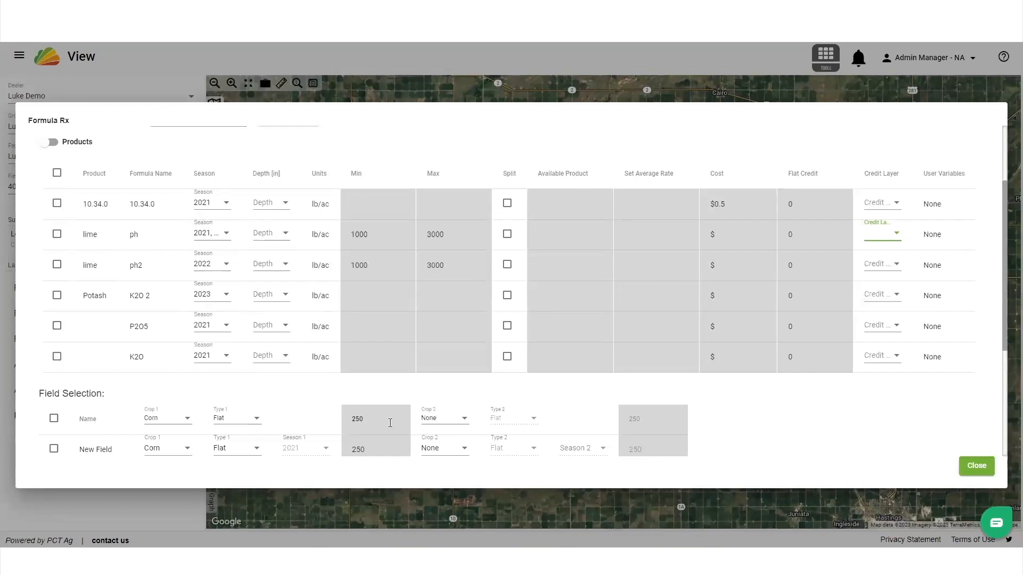
For the P2O5 formula, enter the minimum rates 0,50 and the maximum values 25,25,50, and enable the split option
left_click(373, 326)
type("0,50")
left_click(508, 326)
type("25,25,50")
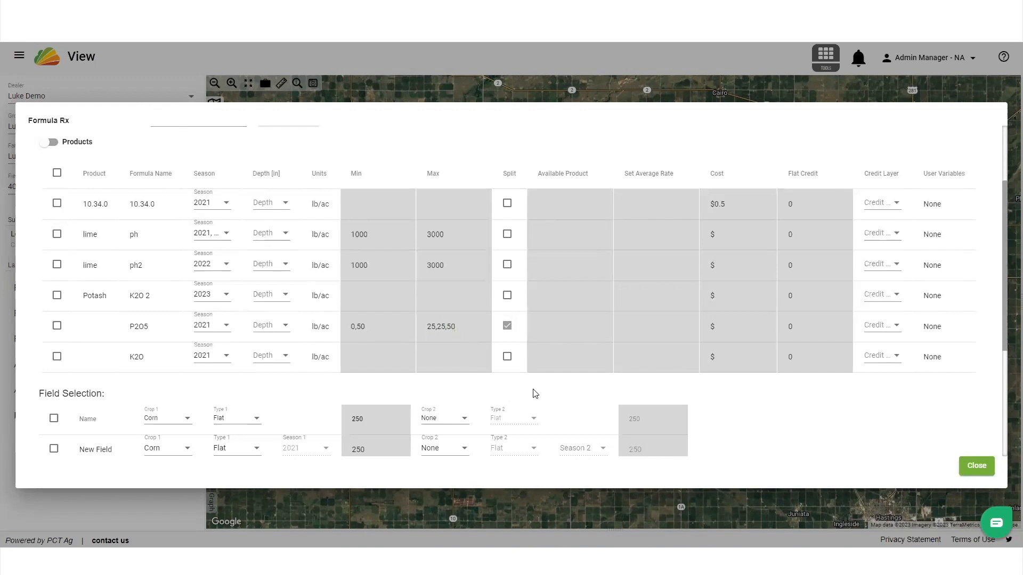
Include the lime ph formula in the prescription and select the North Hills and New Field fields
scroll(593, 367, "down", 1)
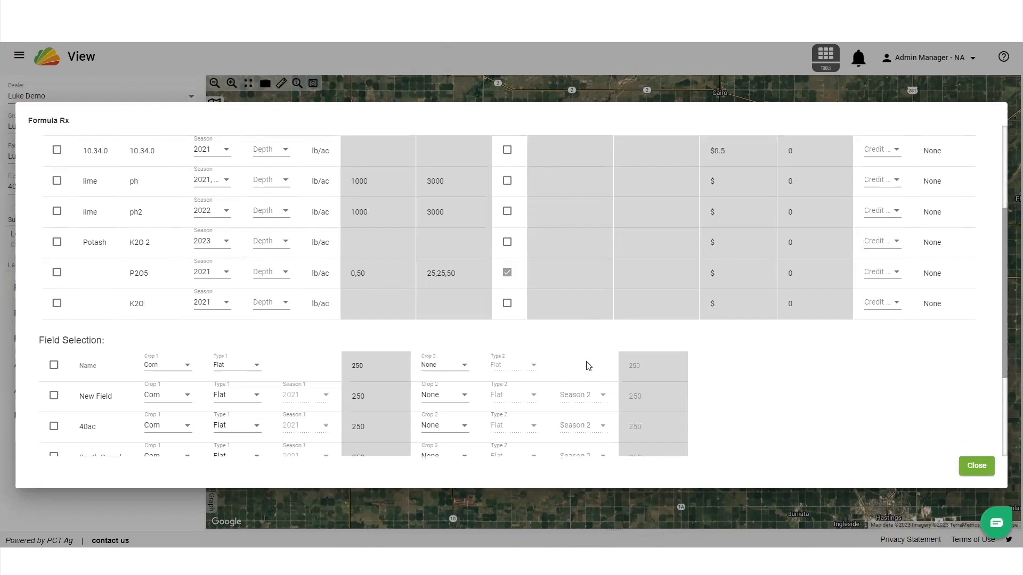
left_click(56, 182)
scroll(73, 300, "down", 3)
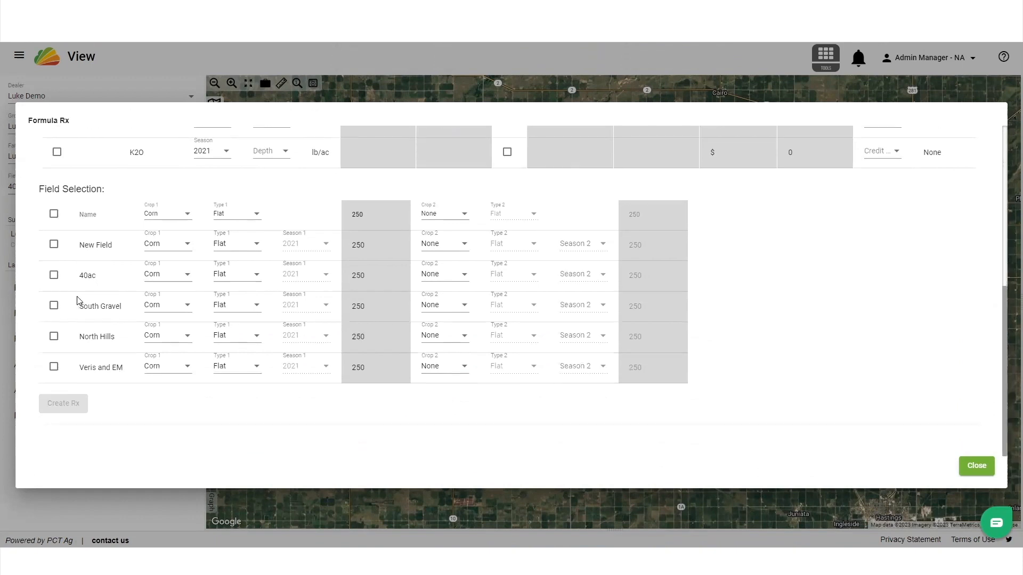
left_click(54, 336)
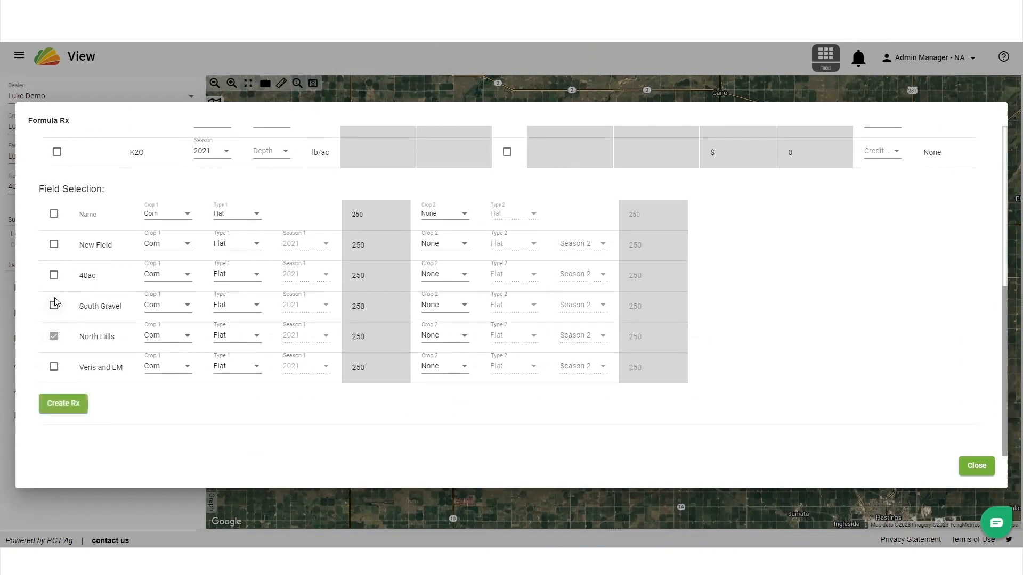
left_click(54, 244)
For New Field, choose Corn as the first crop and set its Type 1 to Mean
left_click(166, 243)
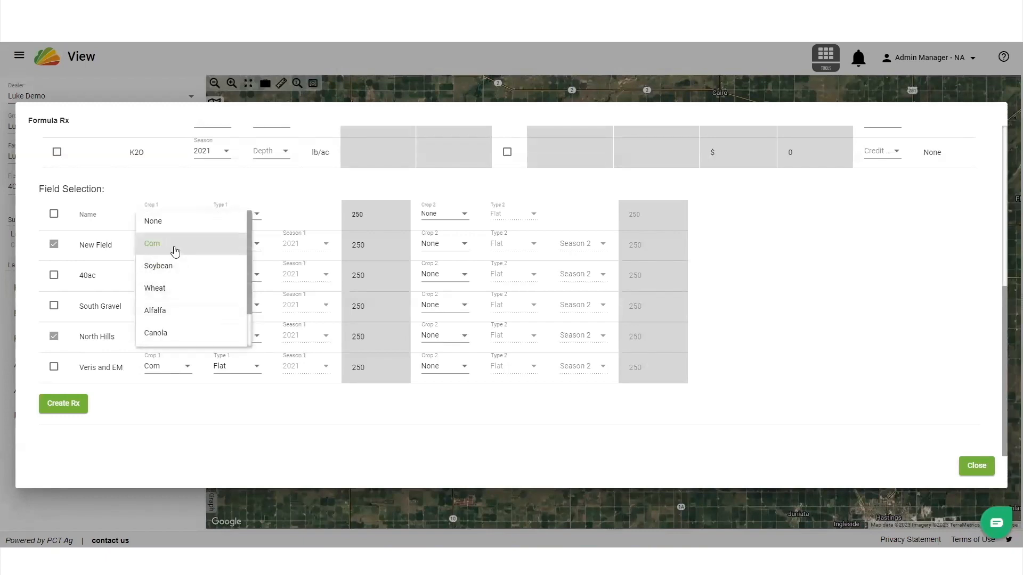
left_click(174, 248)
left_click(225, 249)
left_click(228, 244)
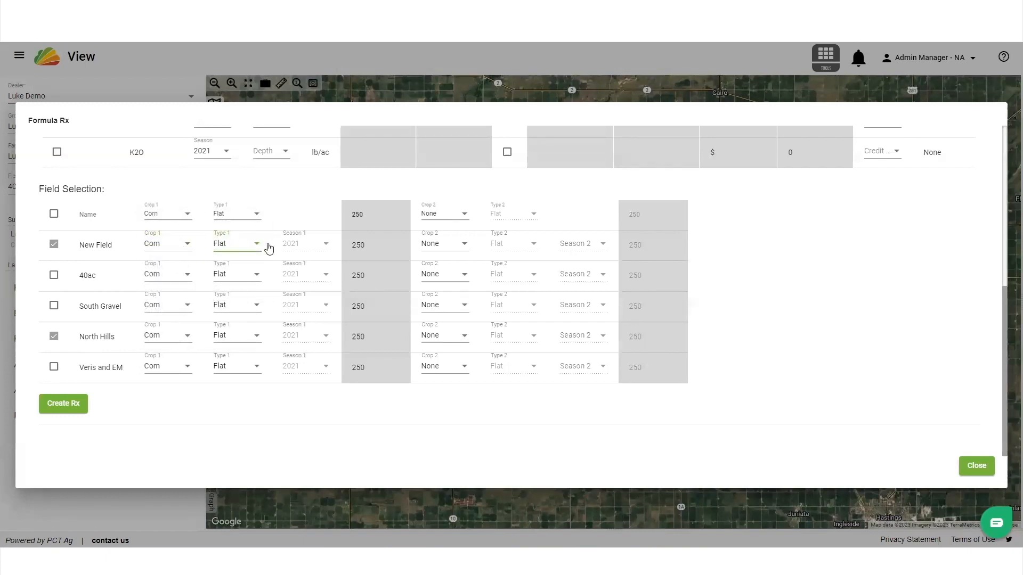
left_click(247, 248)
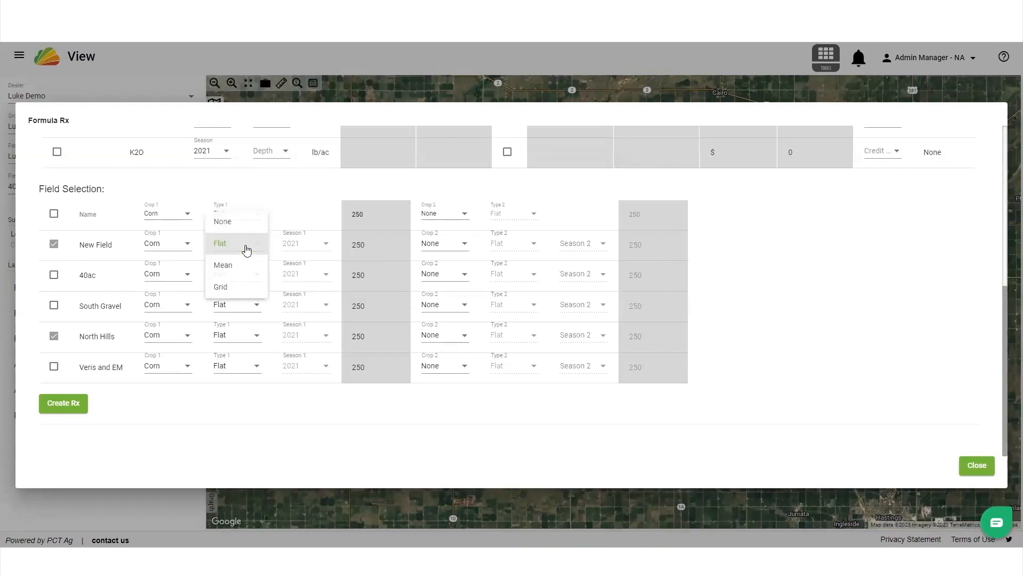
left_click(241, 270)
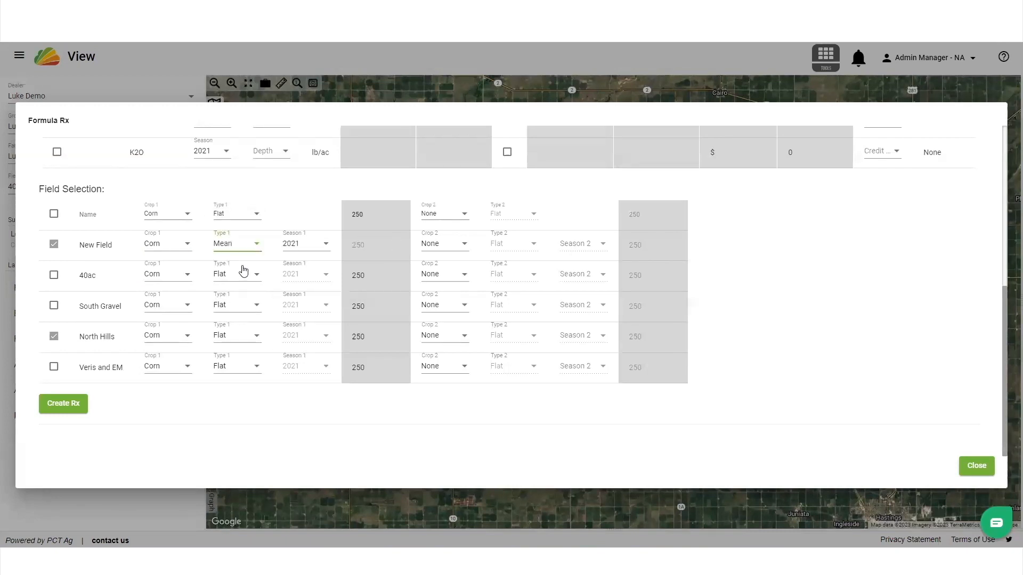
Add the 2017 and 2018 seasons to 2021 for New Field's first crop
left_click(309, 246)
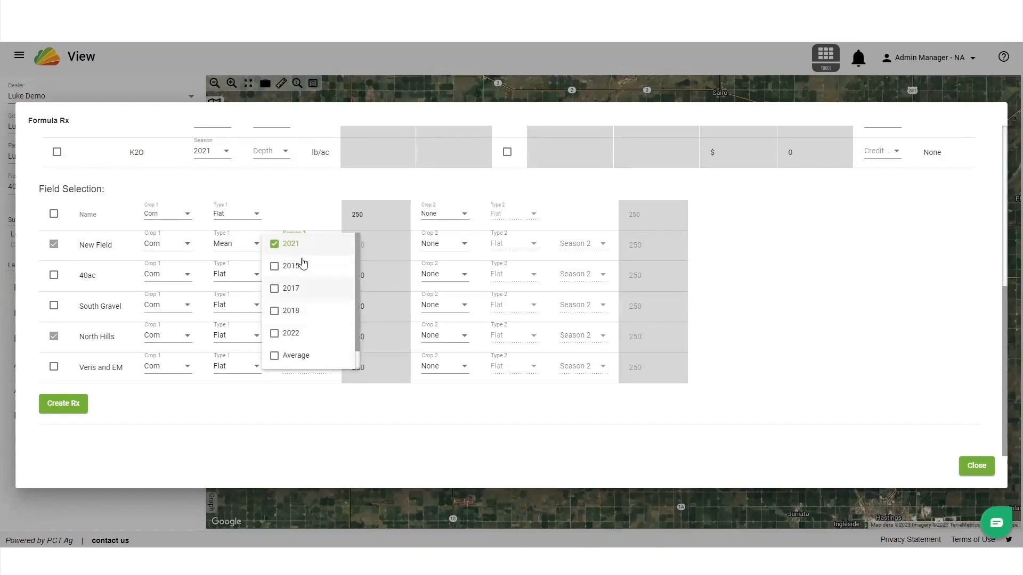
left_click(300, 288)
left_click(302, 312)
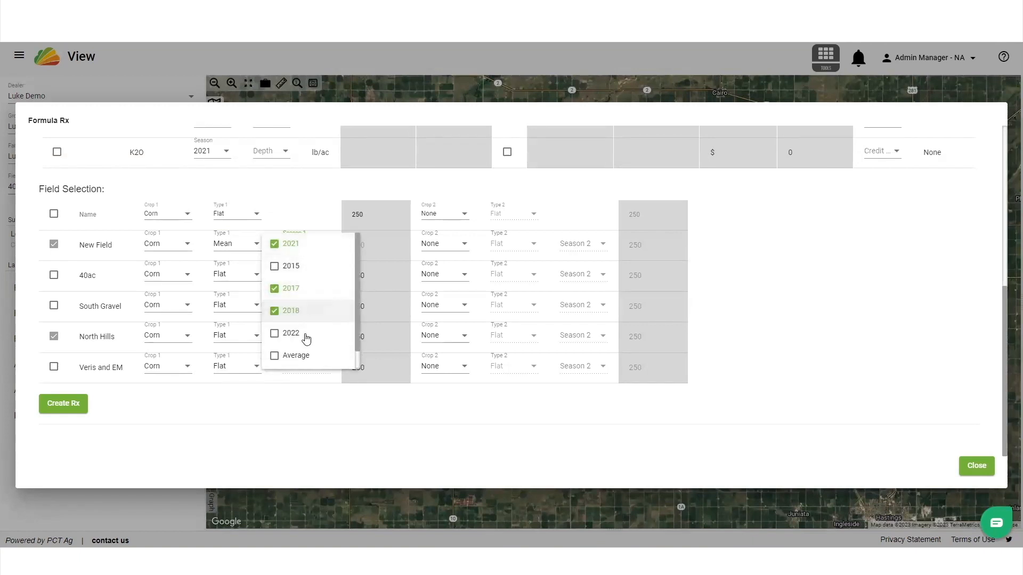
left_click(311, 395)
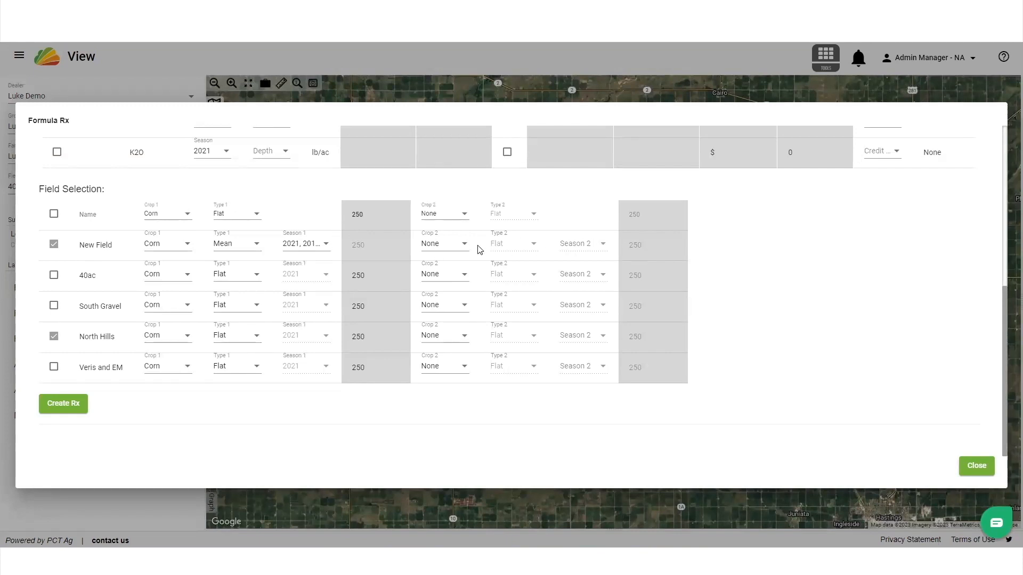
Create the lime prescriptions for the selected fields and review the zone rates, summary table and export options
left_click(73, 410)
scroll(183, 394, "down", 14)
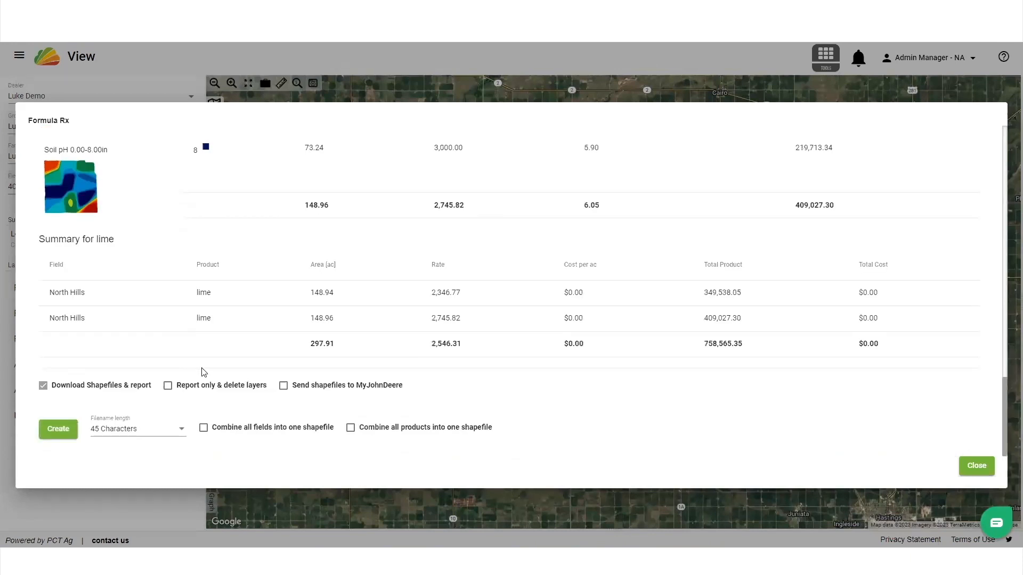
scroll(287, 298, "up", 1)
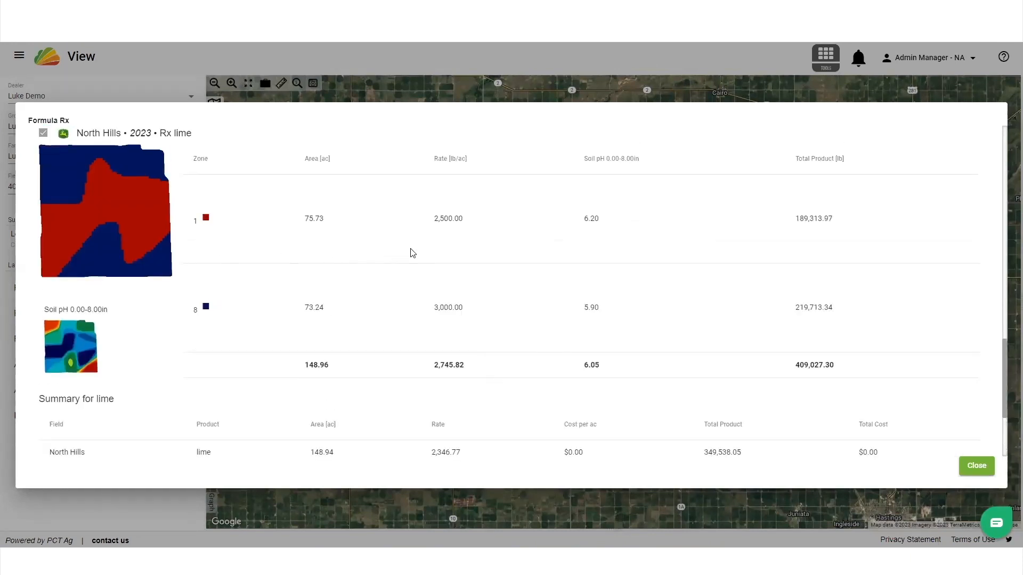
scroll(377, 274, "down", 3)
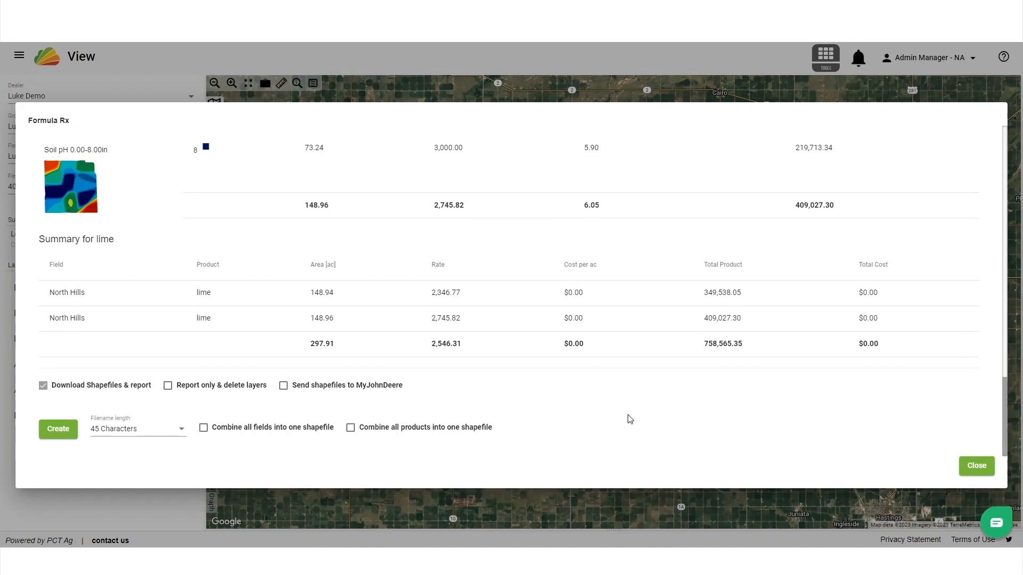
Replace the lime ph formula with P2O5 in the selection and add the 2019 and 2018 seasons to P2O5
scroll(607, 390, "up", 15)
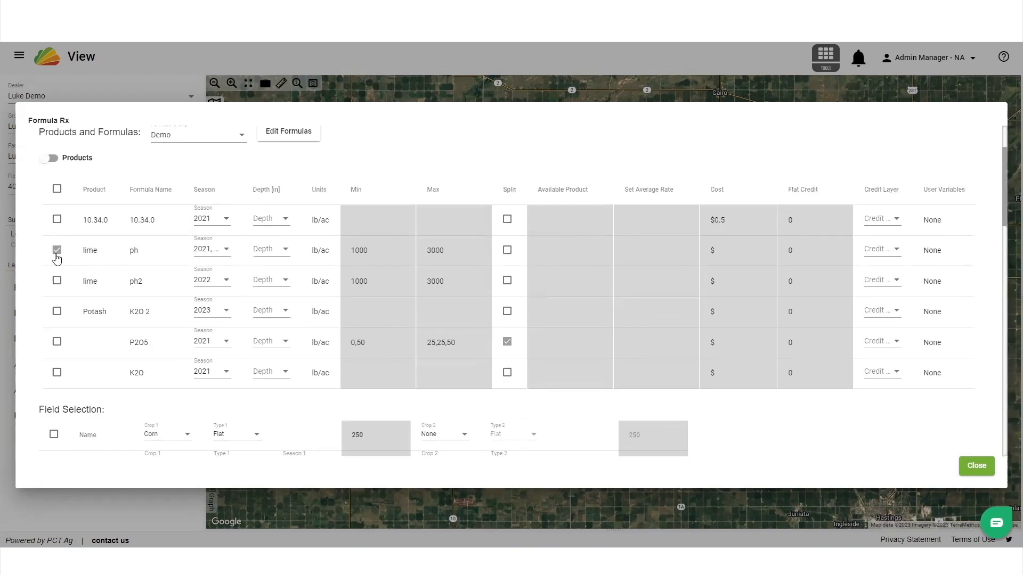
left_click(57, 252)
left_click(56, 341)
left_click(219, 341)
left_click(213, 363)
left_click(213, 386)
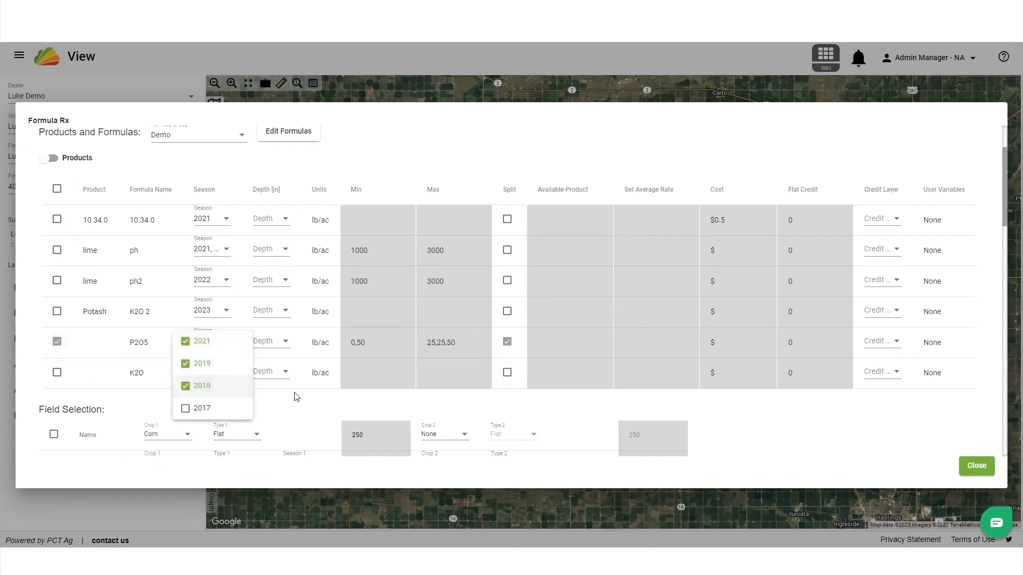
left_click(297, 397)
Create the split P2O5 recommendations for the selected fields, then select the resulting layers and switch to product formulas
scroll(354, 349, "down", 4)
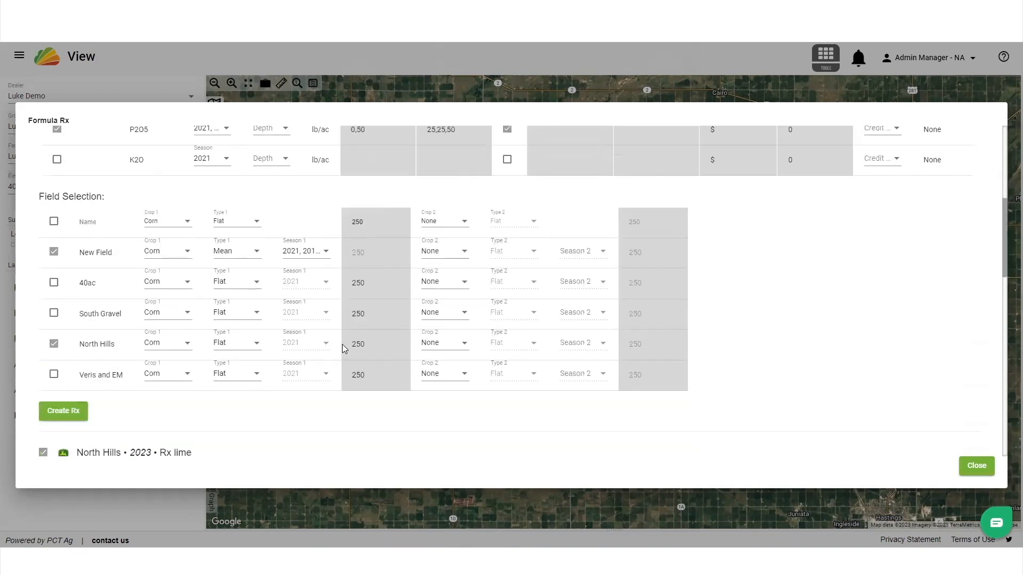
left_click(75, 417)
scroll(195, 417, "down", 12)
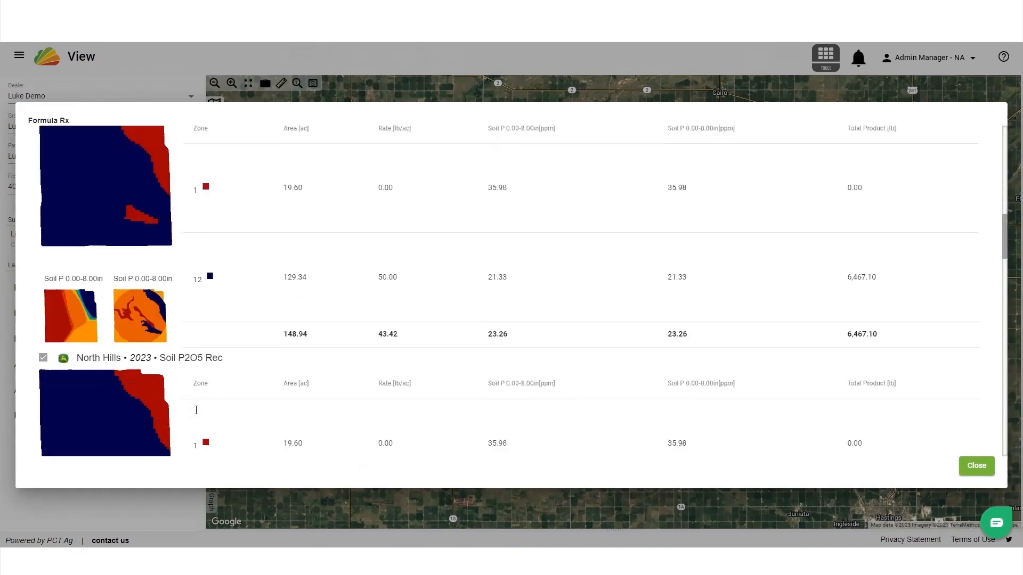
scroll(197, 405, "down", 10)
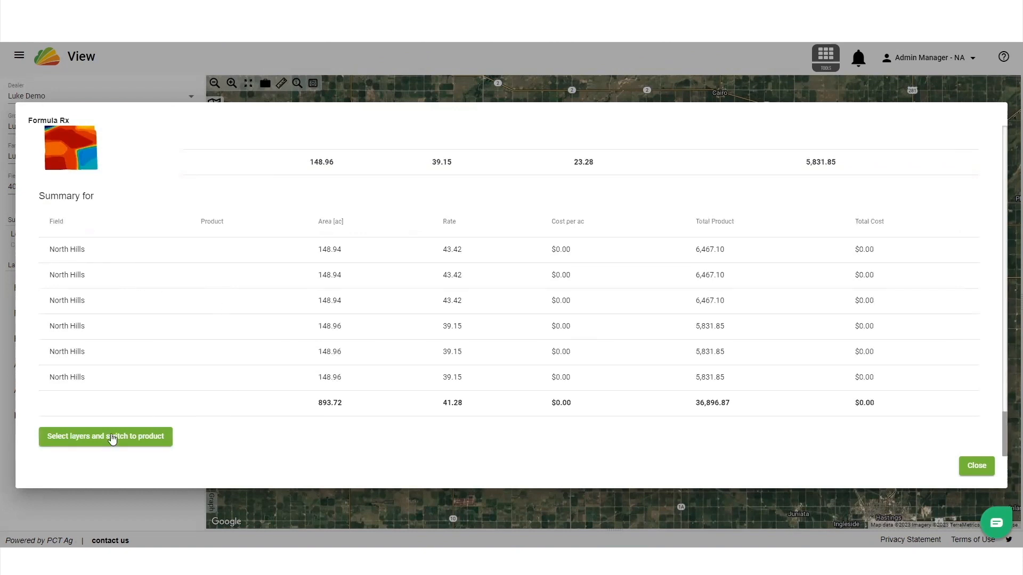
scroll(229, 434, "up", 20)
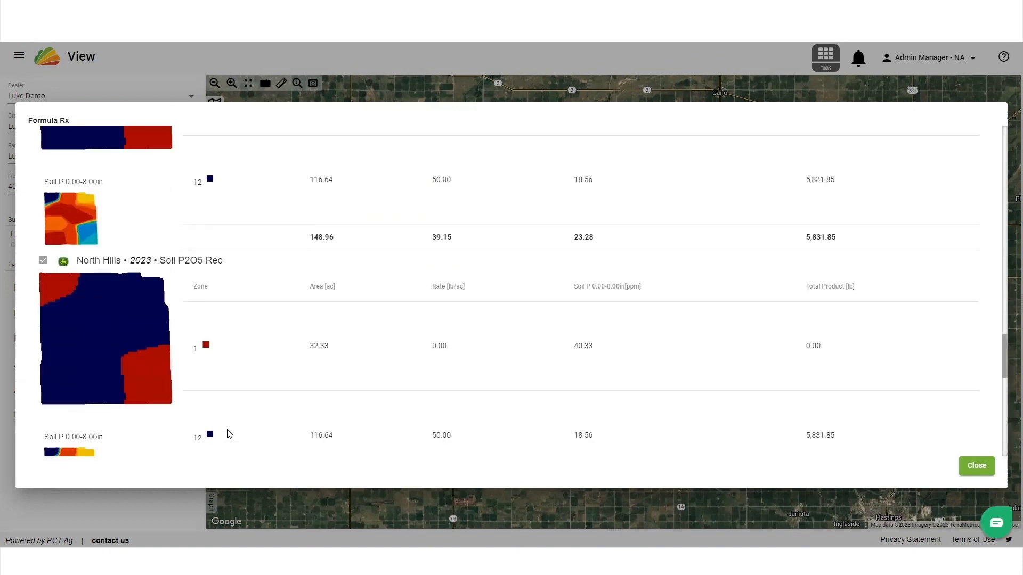
scroll(228, 436, "up", 3)
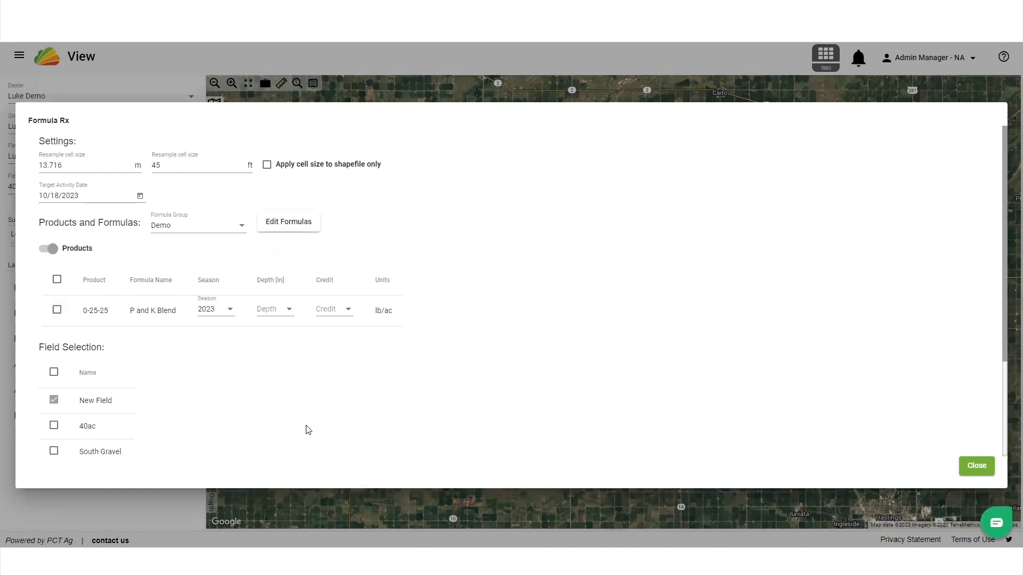
Select the 0-25-25 P and K Blend product formula and set its seasons to 2021 and 2019, removing 2023
left_click(59, 311)
left_click(221, 315)
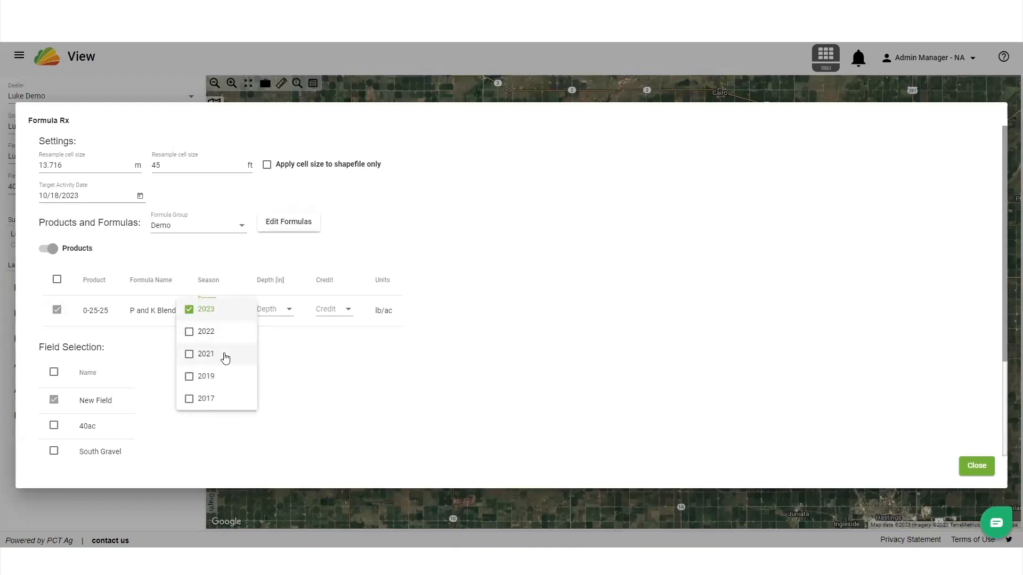
left_click(223, 354)
left_click(221, 377)
left_click(205, 310)
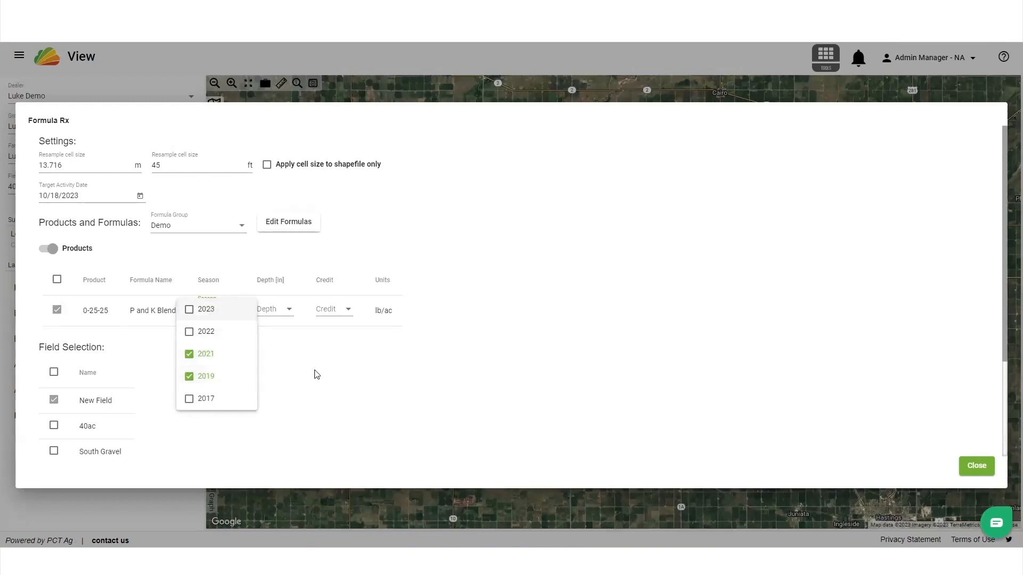
left_click(299, 373)
Create the 0-25-25 blend prescription for the selected fields and review its rates, summary and export options
scroll(210, 361, "down", 3)
left_click(77, 404)
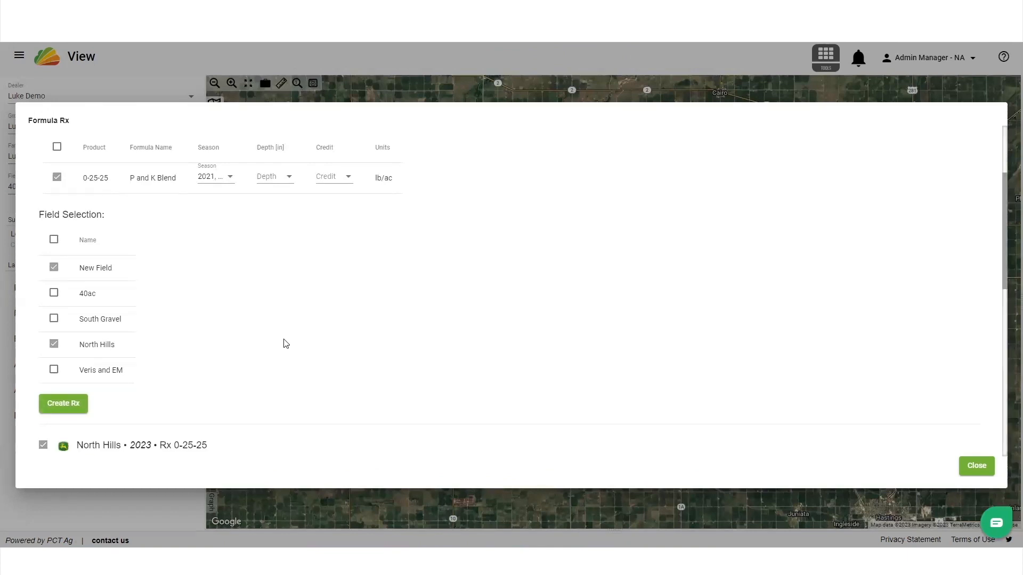
scroll(286, 344, "down", 9)
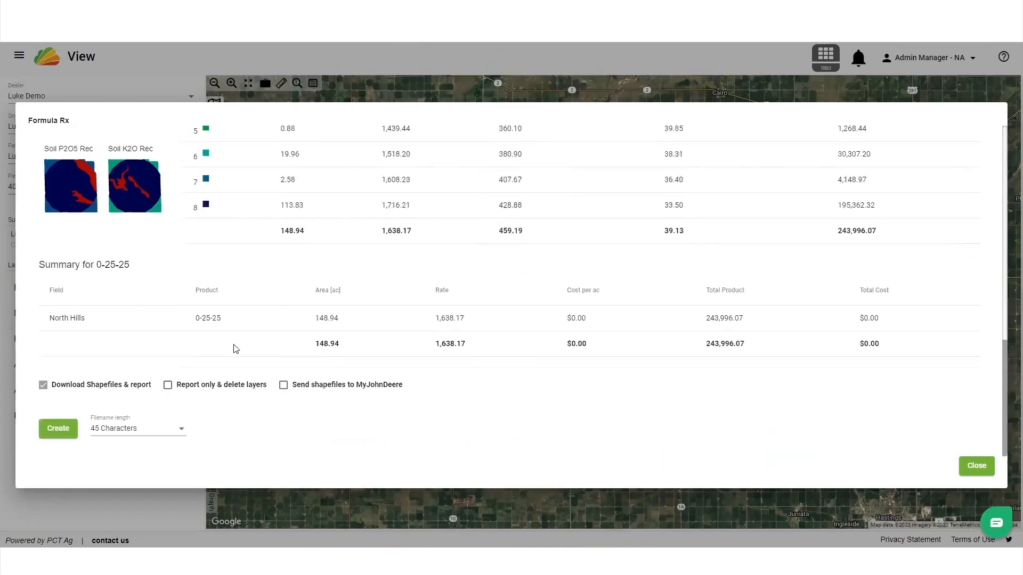